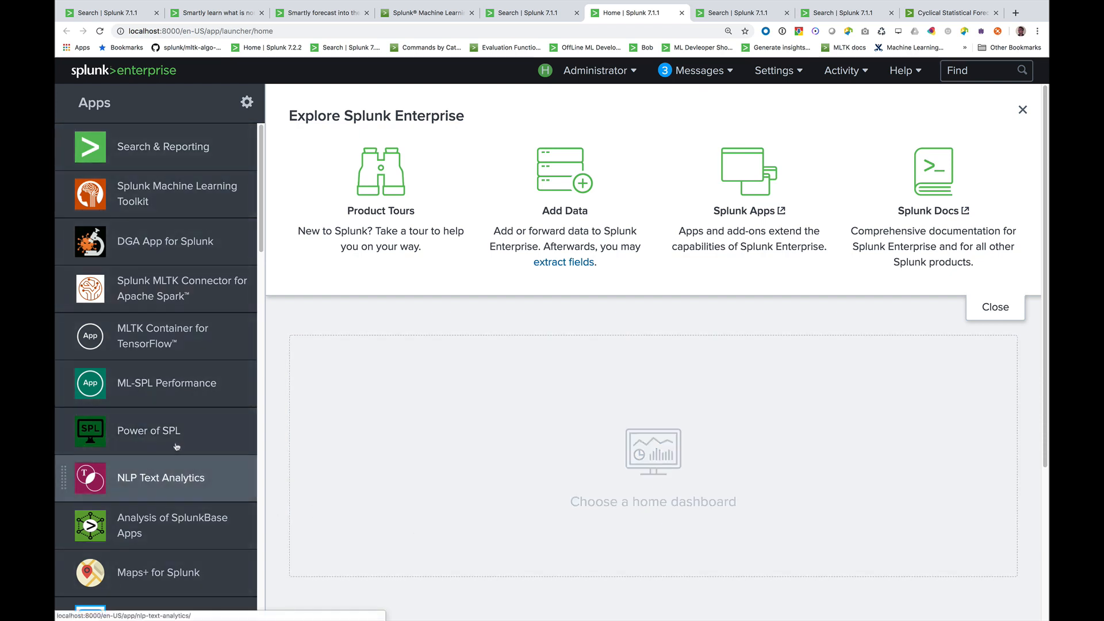
Open the Splunk Machine Learning Toolkit app and go to the User Guide in its documentation
{"action": "left_click", "coordinate": [150, 214]}
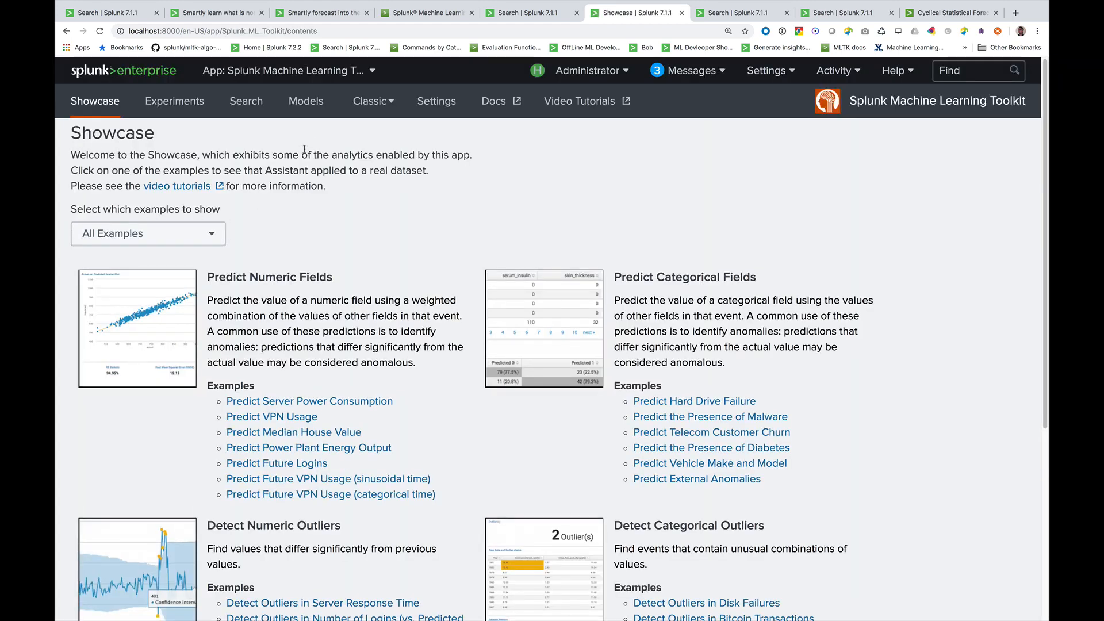
{"action": "left_click", "coordinate": [497, 112]}
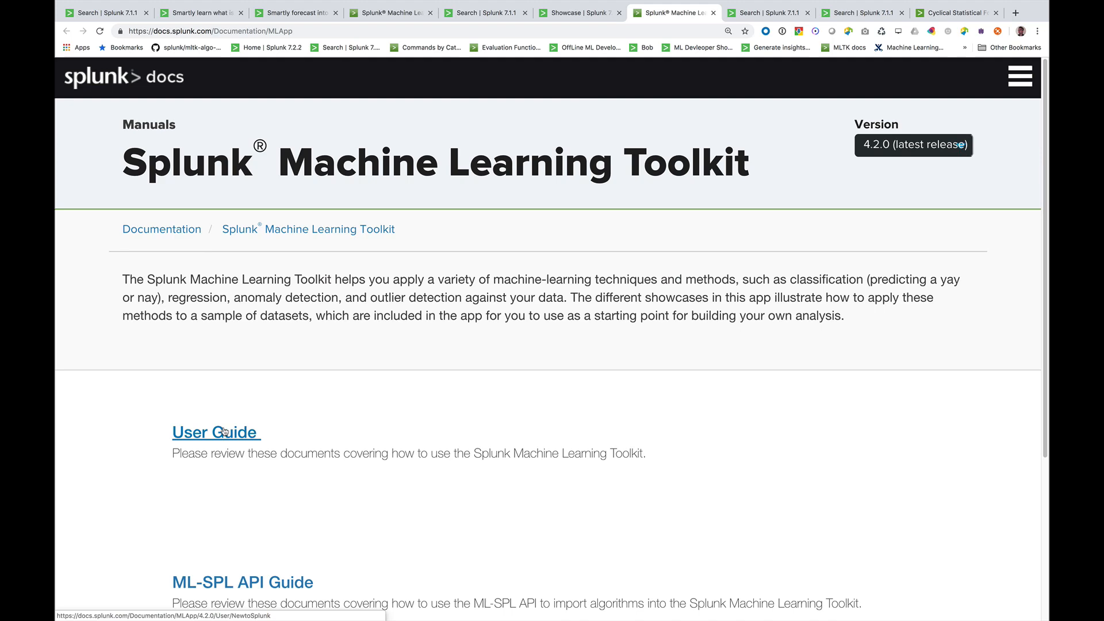
{"action": "left_click", "coordinate": [225, 432]}
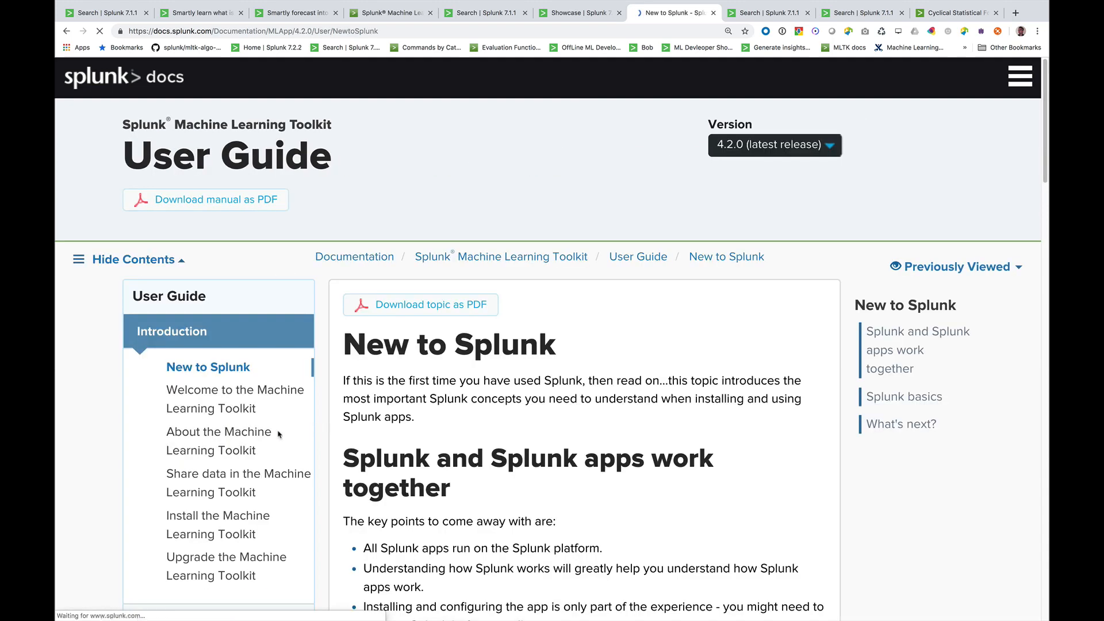
Open the DensityFunction section under Anomaly Detection in the User Guide's Algorithms topic
{"action": "scroll", "coordinate": [278, 434], "scroll_direction": "down", "scroll_amount": 4}
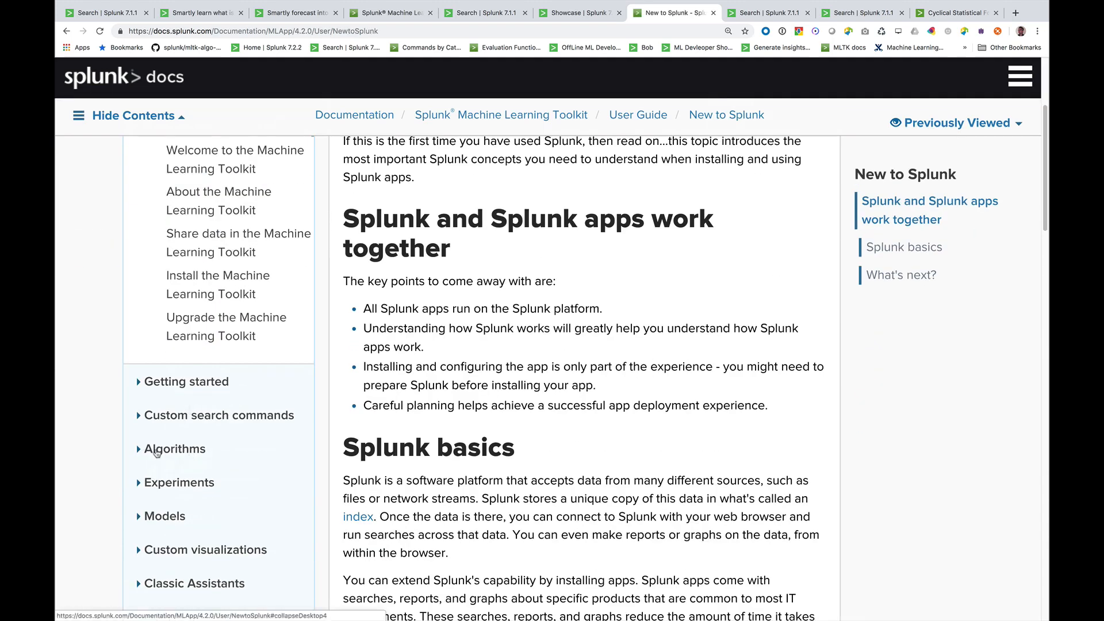
{"action": "left_click", "coordinate": [157, 452]}
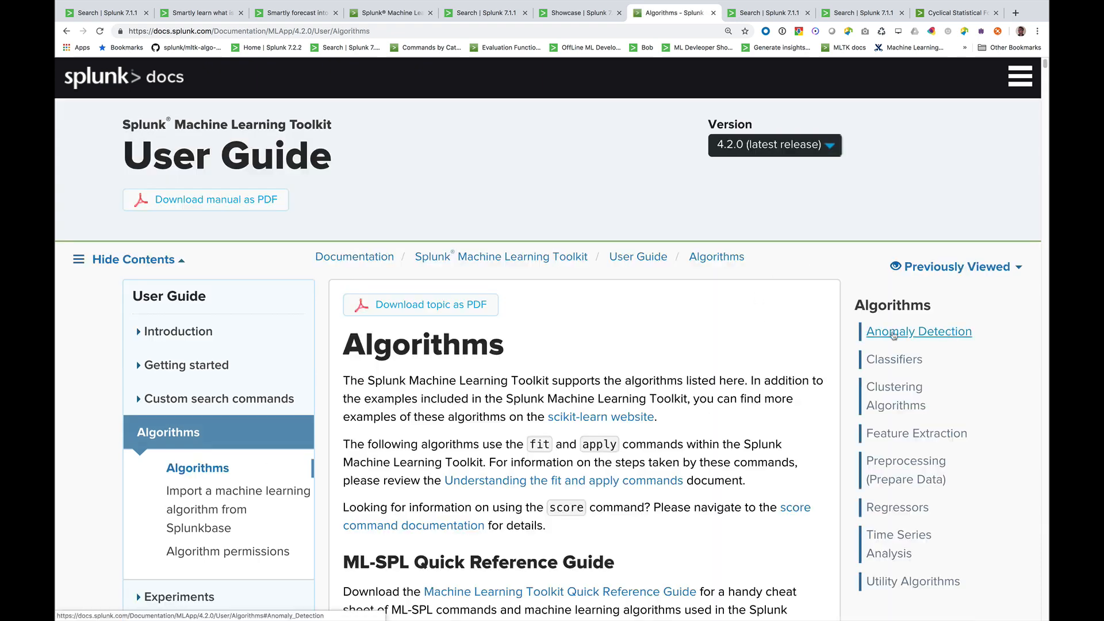
{"action": "left_click", "coordinate": [892, 338]}
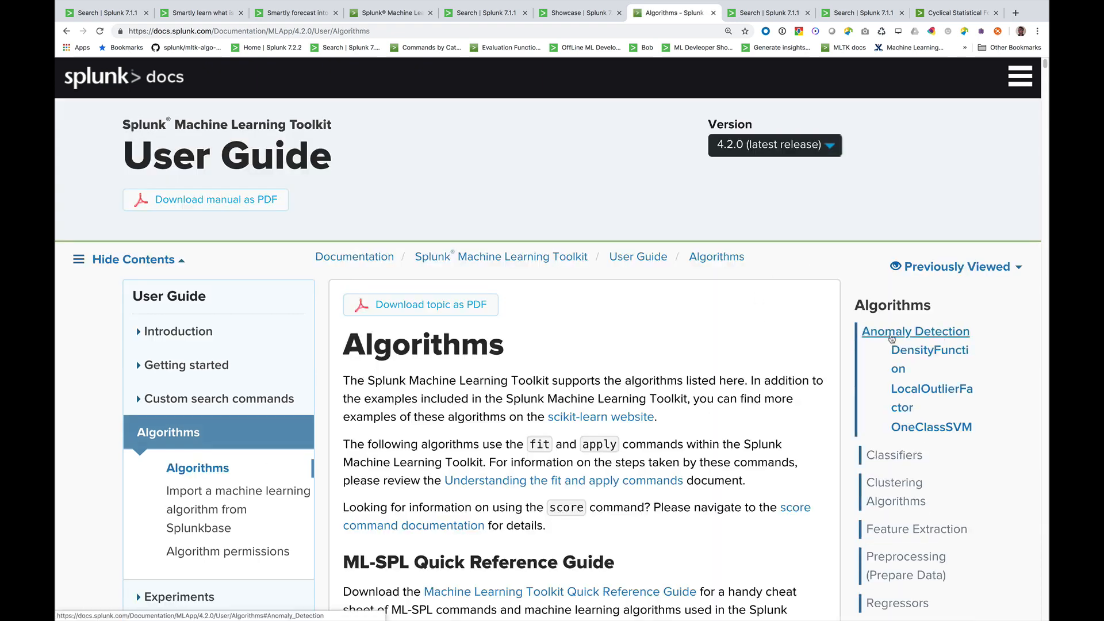
{"action": "left_click", "coordinate": [918, 352]}
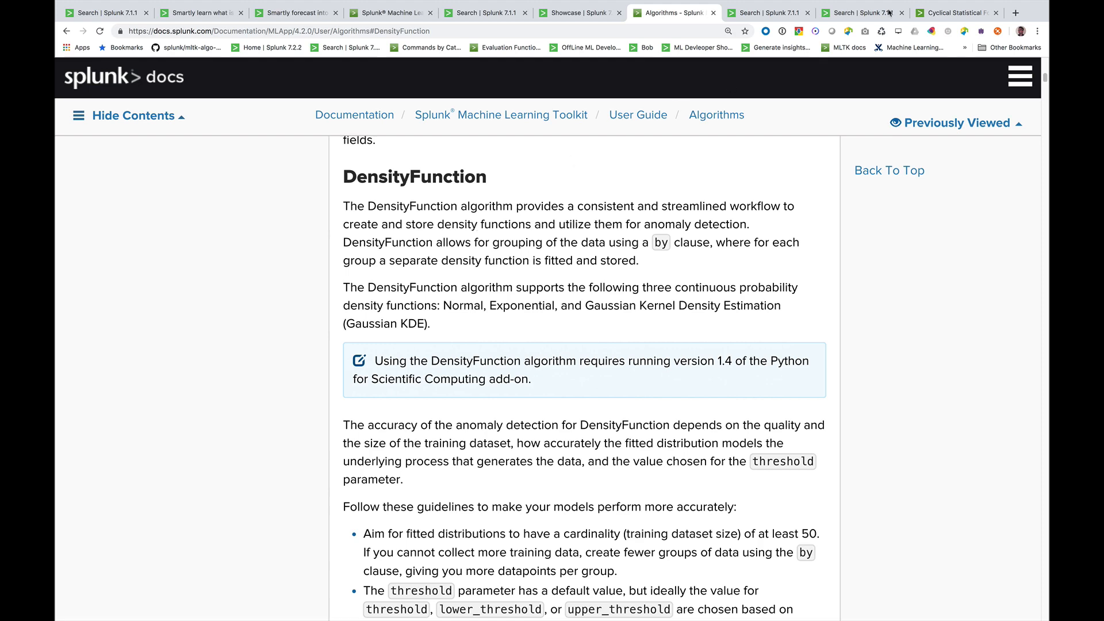
Review the CallCenter.csv search and its stats line in the Cyclical Statistical Forecasts and Anomalies - Part 1 blog post
{"action": "left_click", "coordinate": [958, 13]}
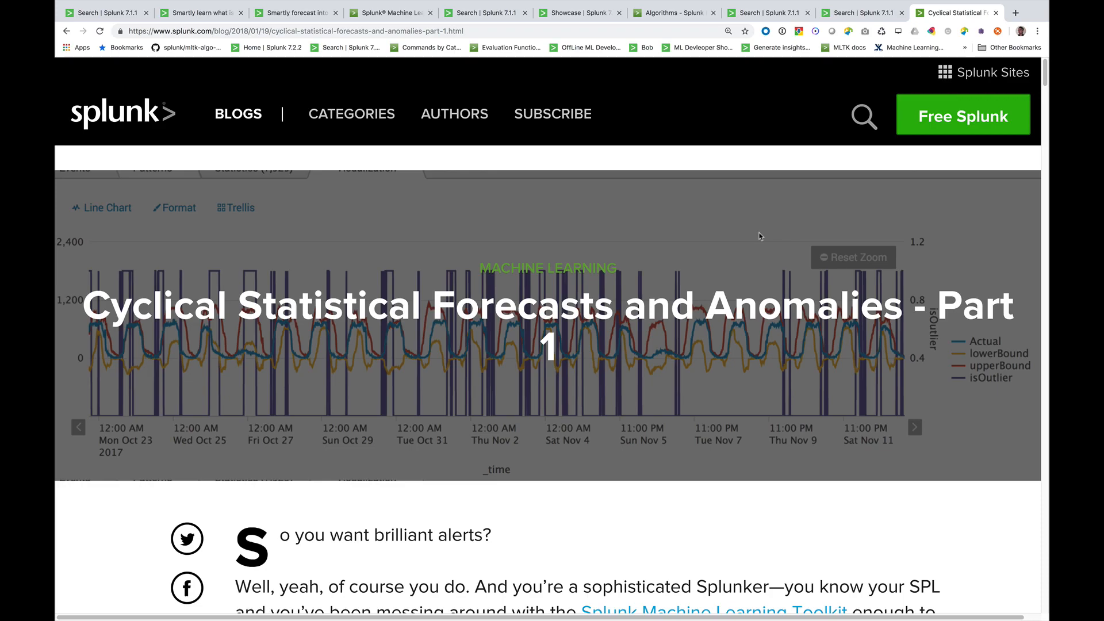
{"action": "scroll", "coordinate": [730, 364], "scroll_direction": "down", "scroll_amount": 10}
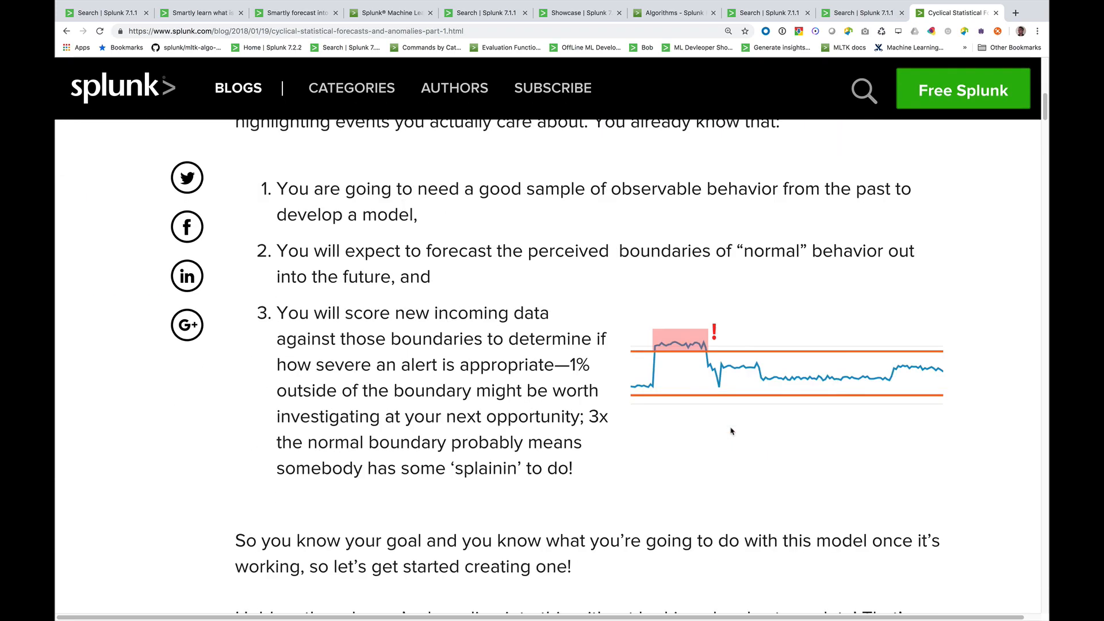
{"action": "scroll", "coordinate": [731, 431], "scroll_direction": "down", "scroll_amount": 15}
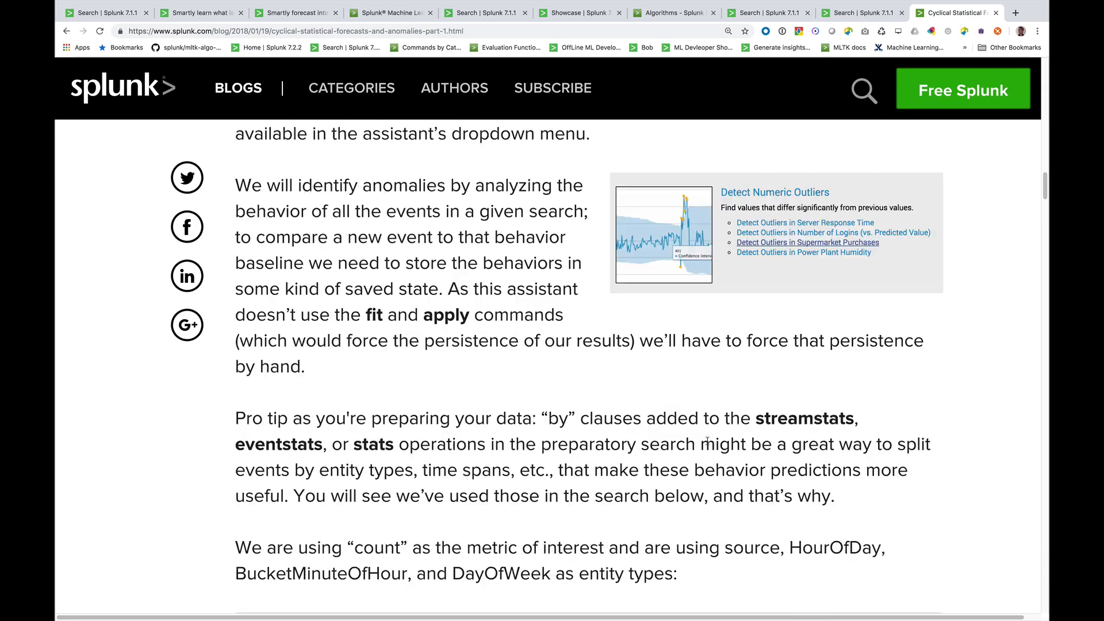
{"action": "scroll", "coordinate": [706, 441], "scroll_direction": "down", "scroll_amount": 7}
{"action": "left_click_drag", "start_coordinate": [480, 412], "coordinate": [258, 224]}
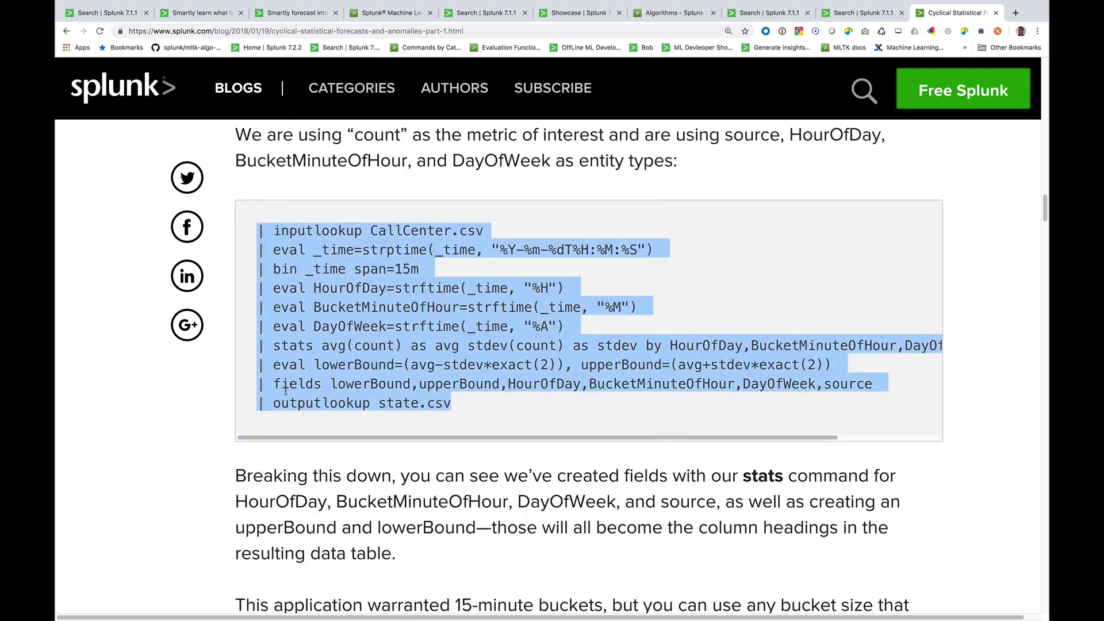
{"action": "left_click", "coordinate": [268, 389]}
{"action": "left_click_drag", "start_coordinate": [257, 345], "coordinate": [914, 341]}
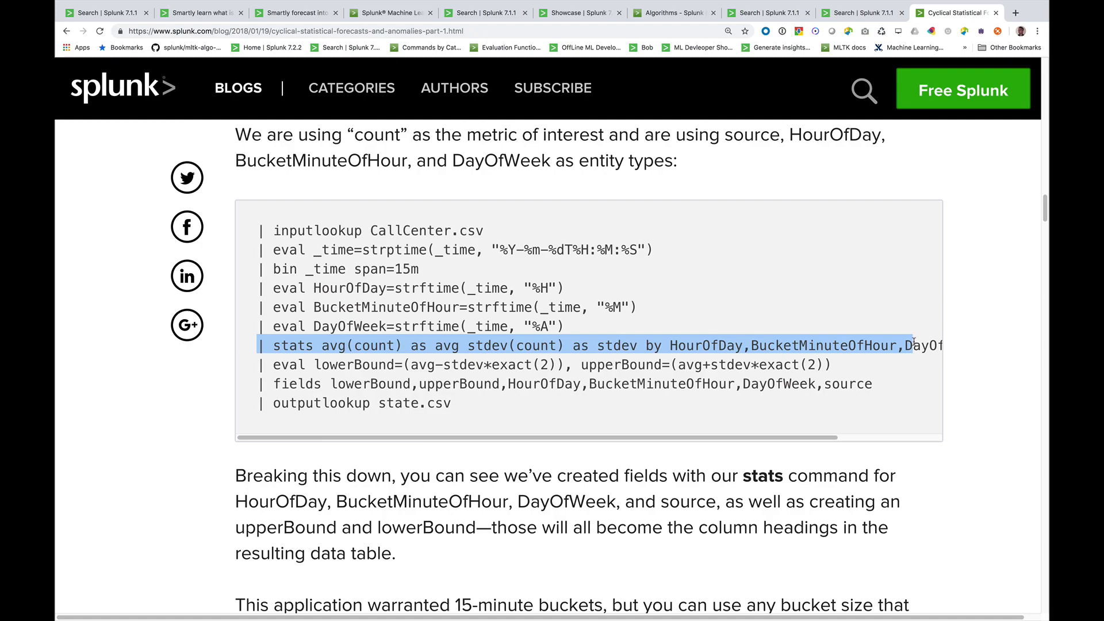
Review the DensityFunction syntax in the toolkit documentation and highlight the call_center.csv fit example
{"action": "left_click", "coordinate": [673, 14]}
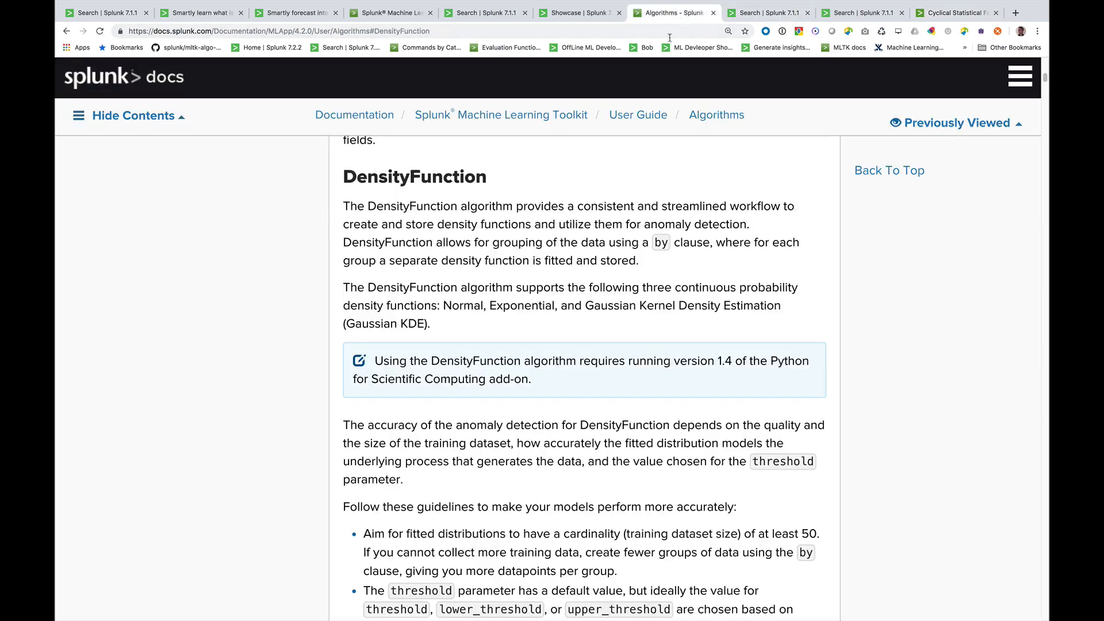
{"action": "scroll", "coordinate": [626, 422], "scroll_direction": "down", "scroll_amount": 15}
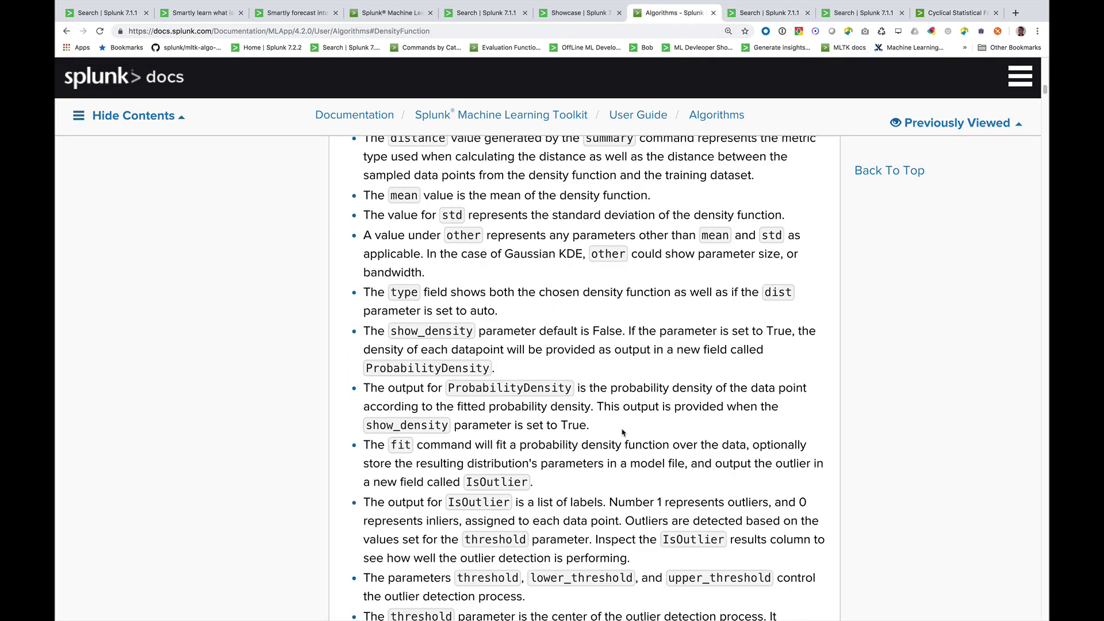
{"action": "scroll", "coordinate": [622, 432], "scroll_direction": "down", "scroll_amount": 15}
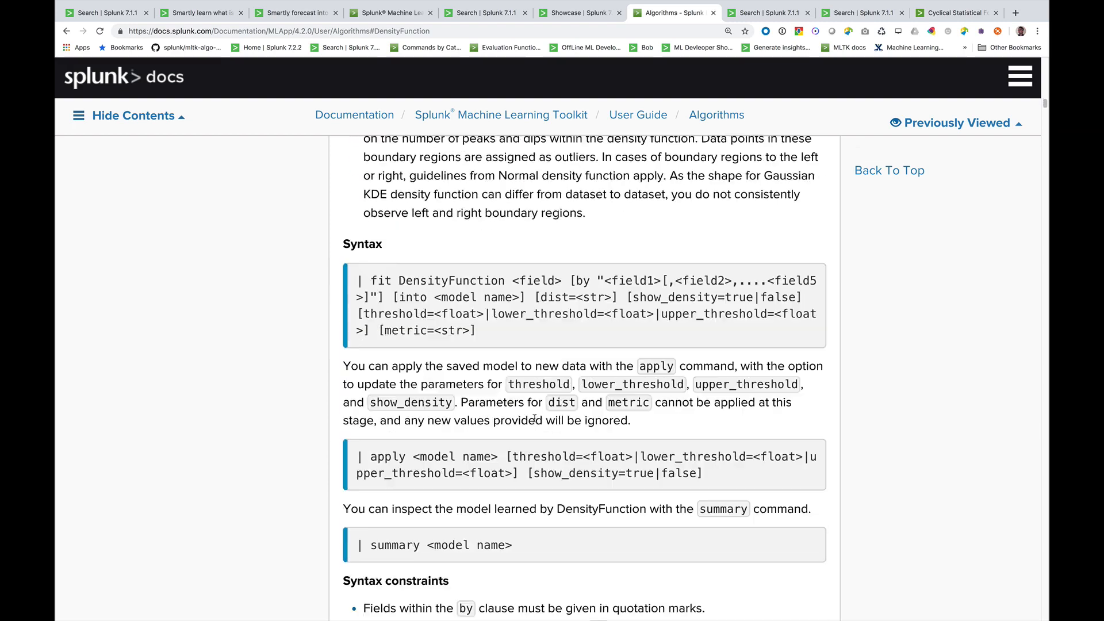
{"action": "scroll", "coordinate": [534, 419], "scroll_direction": "down", "scroll_amount": 10}
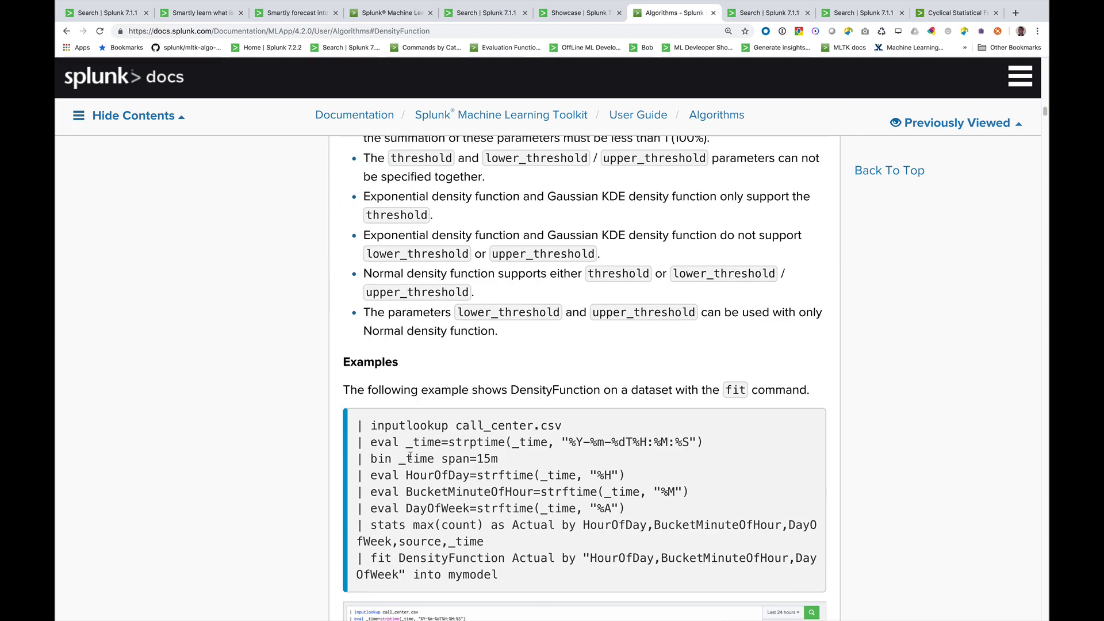
{"action": "scroll", "coordinate": [409, 456], "scroll_direction": "down", "scroll_amount": 3}
{"action": "left_click_drag", "start_coordinate": [356, 325], "coordinate": [546, 460]}
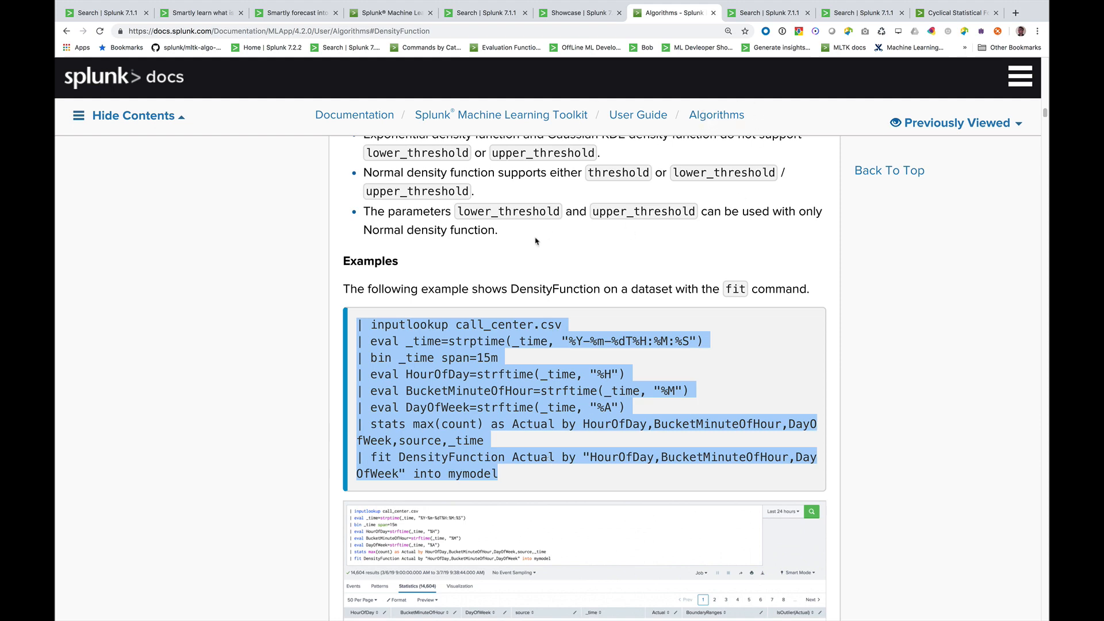
Run the call_center.csv search that fits DensityFunction on Actual by HourOfDay, BucketMinuteOfHour and DayOfWeek into mymodel
{"action": "left_click", "coordinate": [736, 17]}
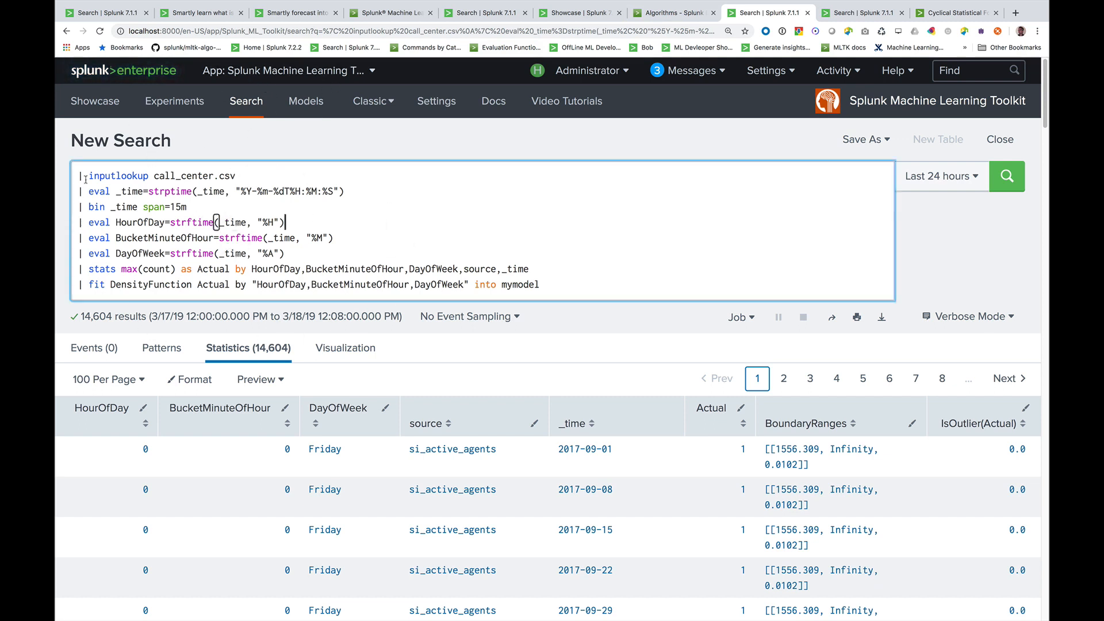
{"action": "key", "text": "Up"}
{"action": "key", "text": "Down"}
{"action": "key", "text": "Down"}
{"action": "key", "text": "Down"}
{"action": "key", "text": "Down"}
{"action": "key", "text": "Down"}
{"action": "key", "text": "Return"}
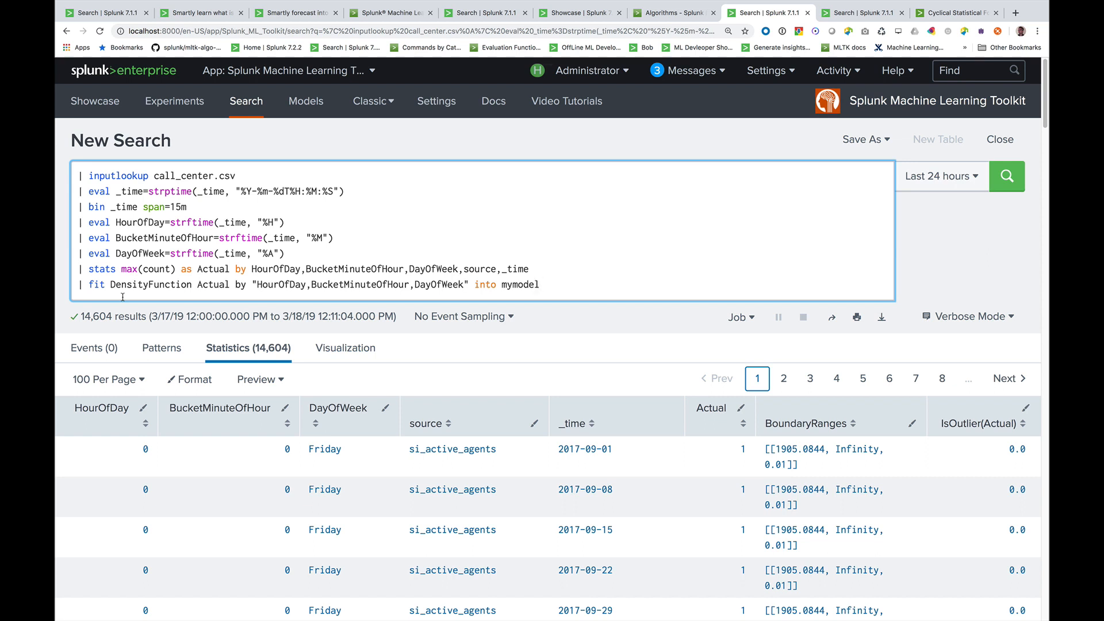
Examine the source field in the stats line, and the fit line's by clause and model name
{"action": "double_click", "coordinate": [487, 270]}
{"action": "left_click", "coordinate": [73, 288]}
{"action": "left_click_drag", "start_coordinate": [76, 283], "coordinate": [553, 282]}
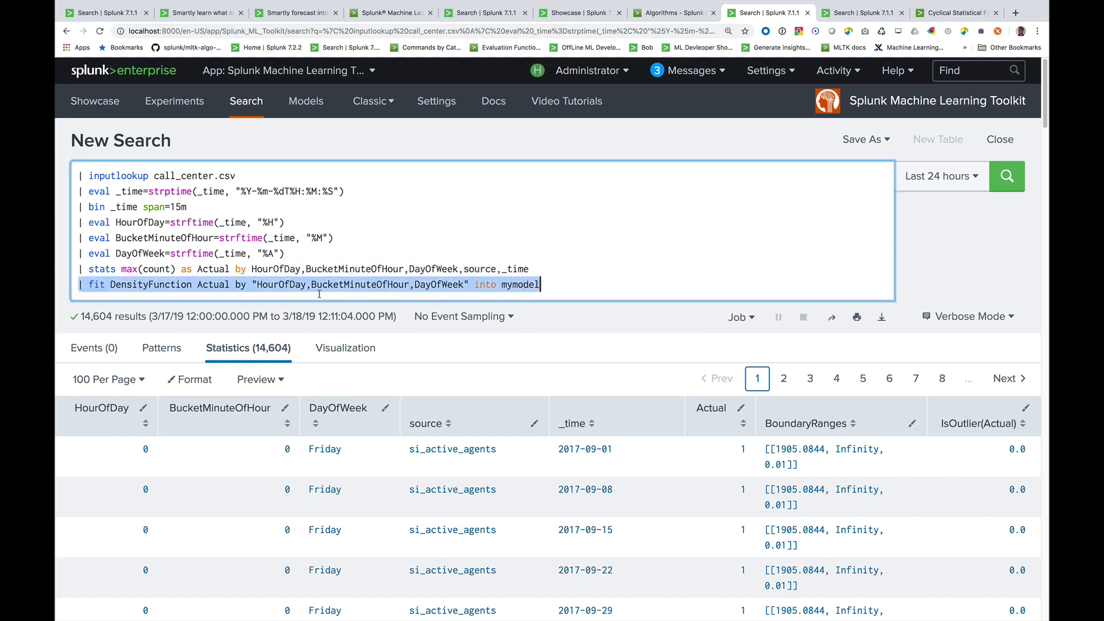
{"action": "left_click_drag", "start_coordinate": [235, 284], "coordinate": [471, 286]}
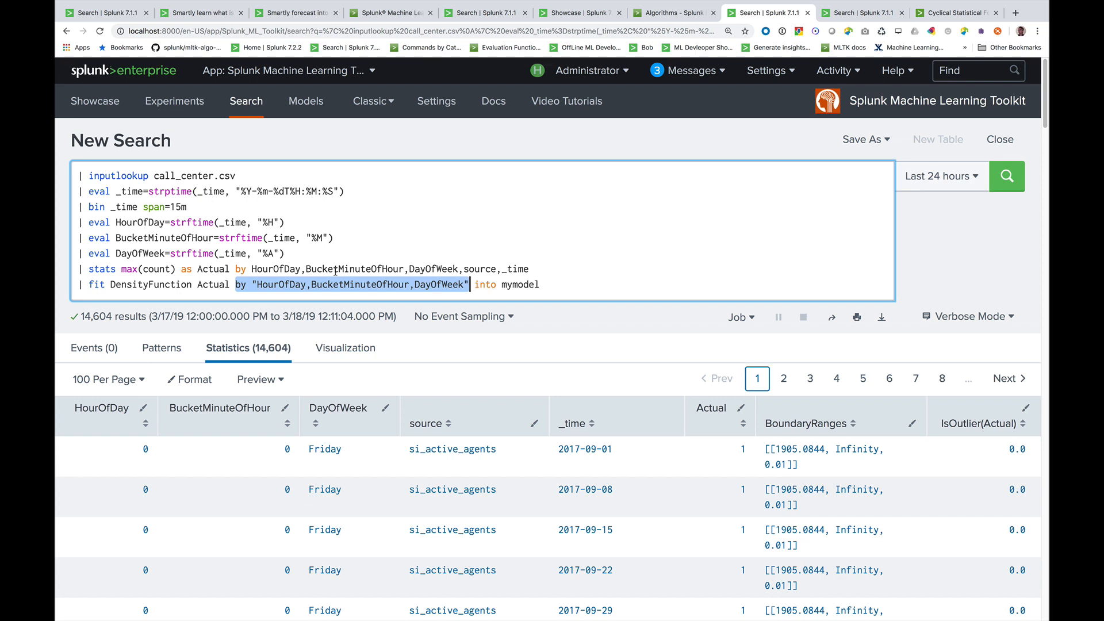
{"action": "double_click", "coordinate": [528, 286]}
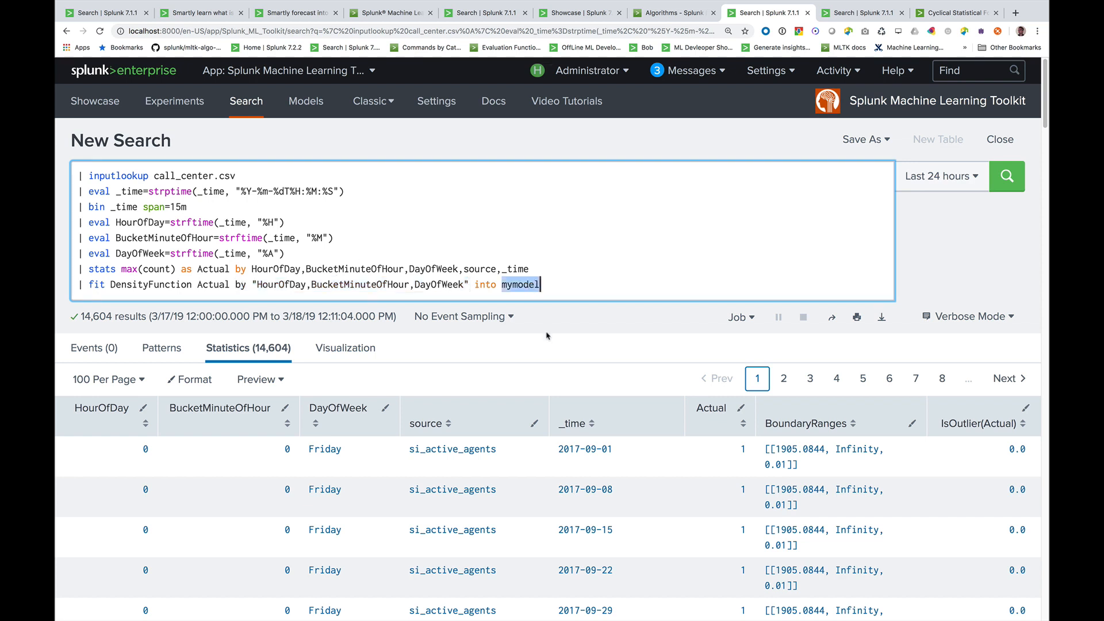
Sort the fit results by IsOutlier(Actual) in descending order and highlight the first outlier row
{"action": "scroll", "coordinate": [547, 337], "scroll_direction": "down", "scroll_amount": 3}
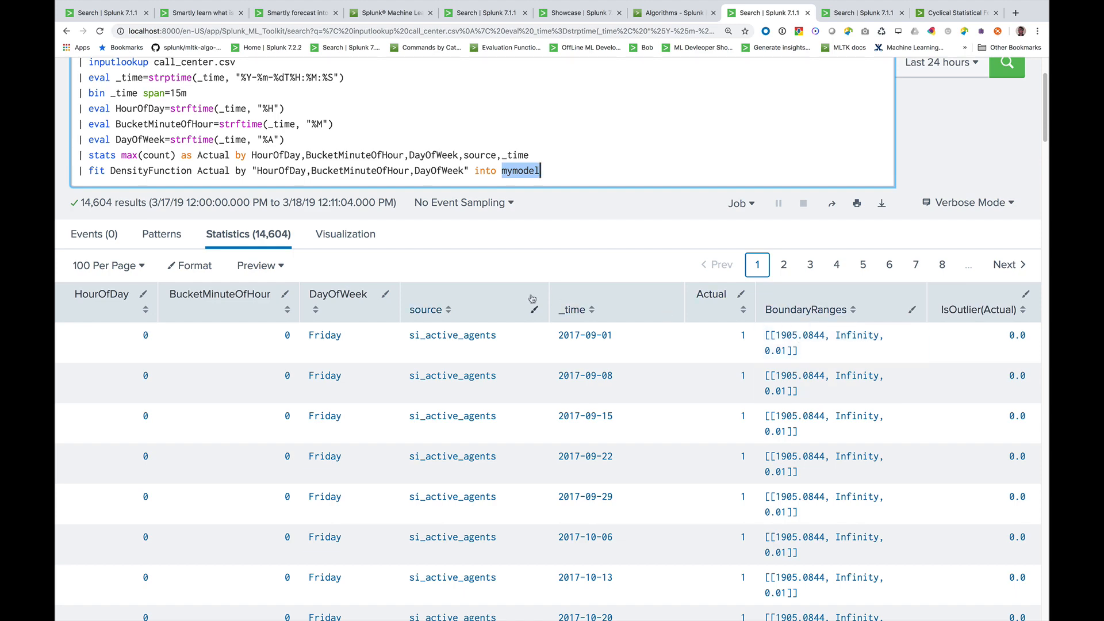
{"action": "left_click", "coordinate": [975, 315]}
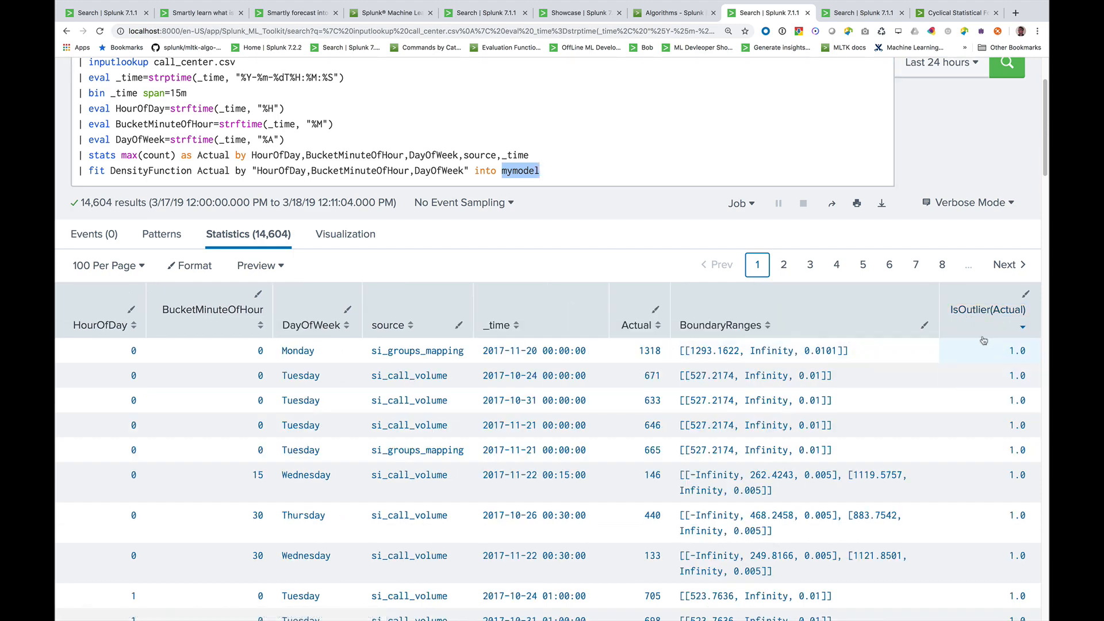
{"action": "left_click_drag", "start_coordinate": [247, 351], "coordinate": [909, 357]}
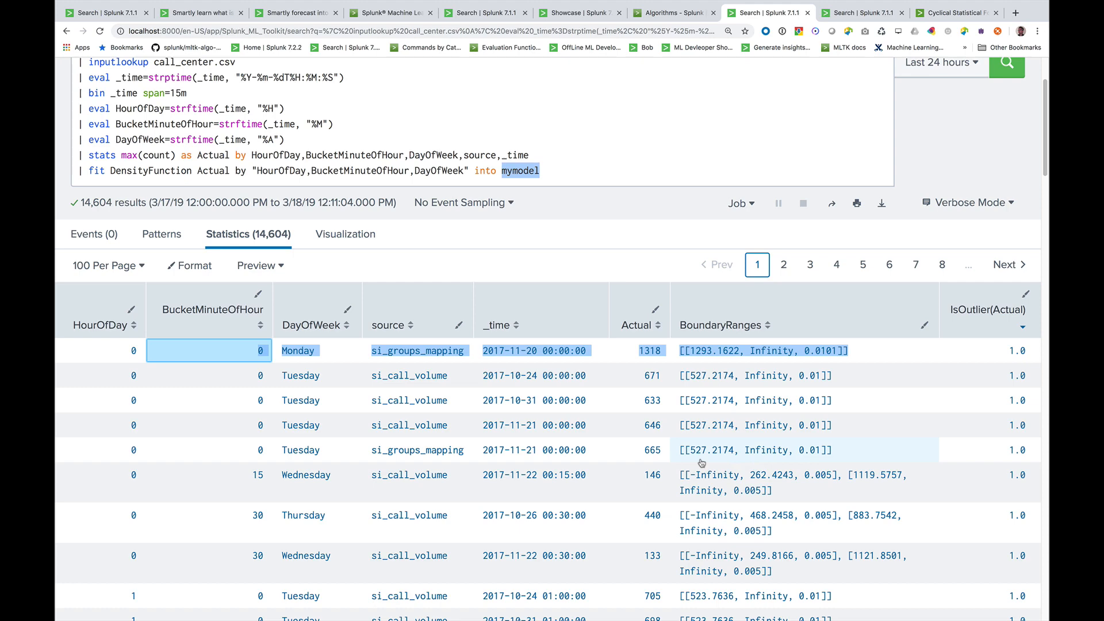
Run the search "|summary mymodel" in the other, empty Machine Learning Toolkit search tab
{"action": "scroll", "coordinate": [629, 333], "scroll_direction": "up", "scroll_amount": 3}
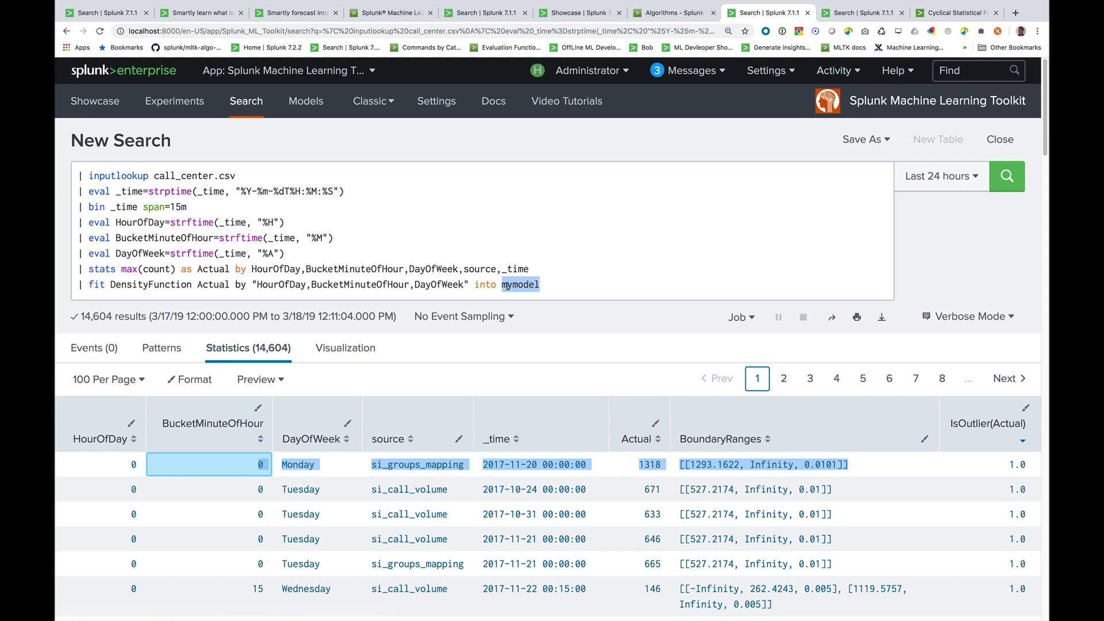
{"action": "double_click", "coordinate": [506, 286]}
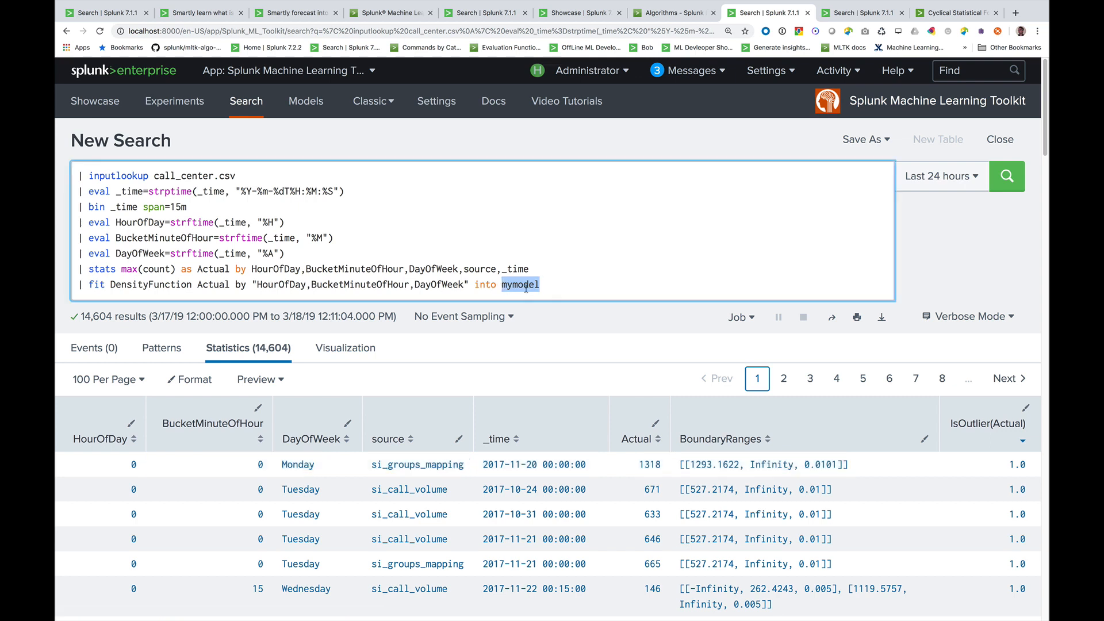
{"action": "left_click", "coordinate": [838, 14]}
{"action": "type", "text": "| su"}
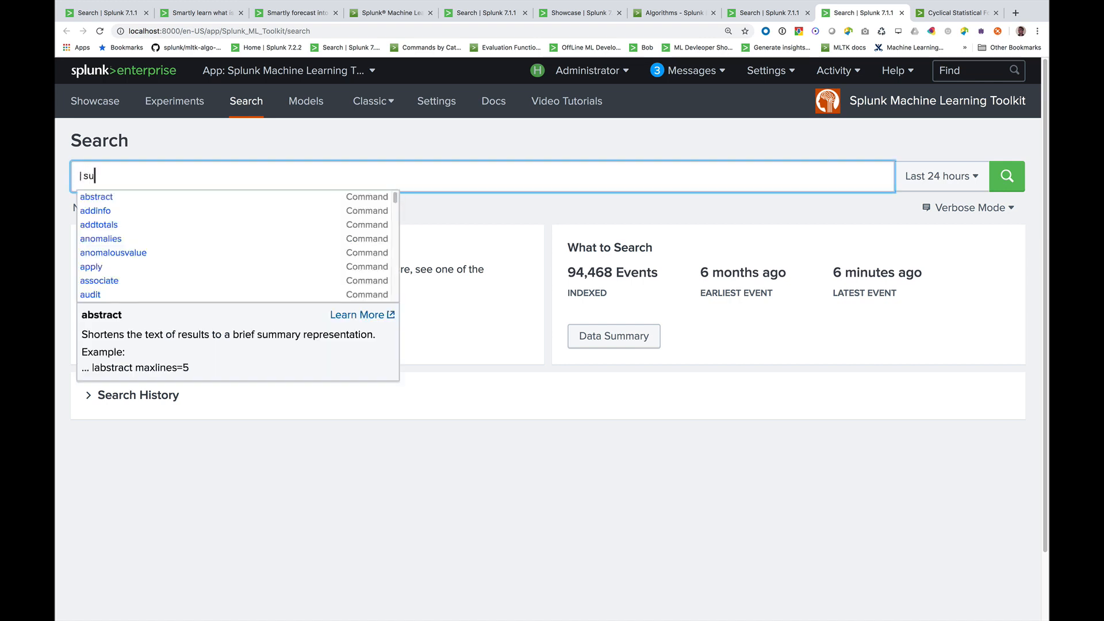
{"action": "type", "text": "mmary mymodel"}
{"action": "key", "text": "Return"}
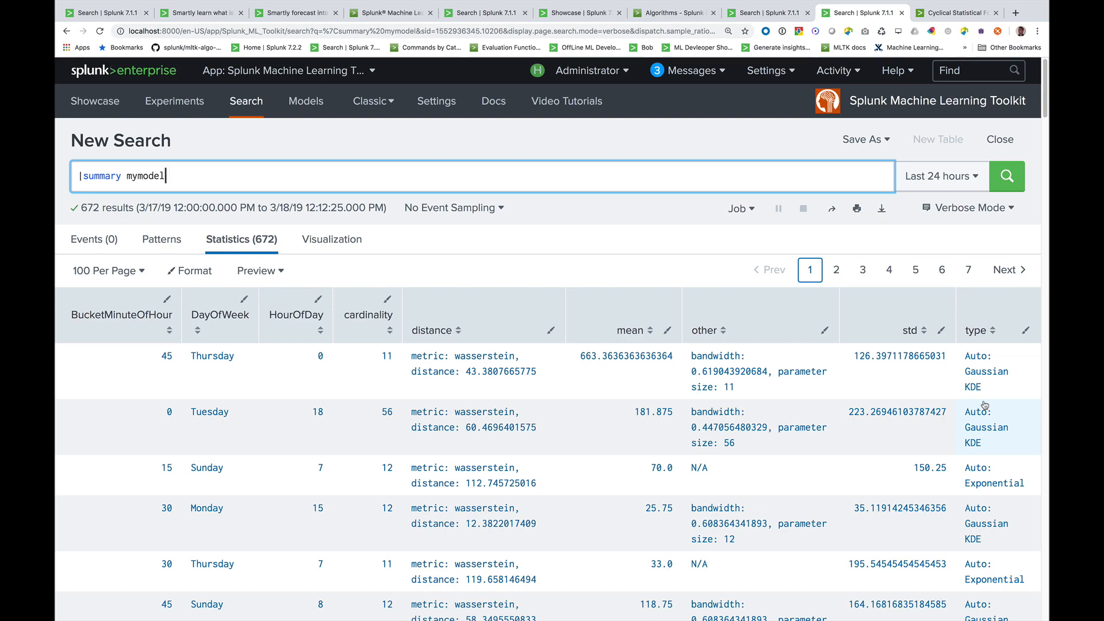
Look through the model summary's distributions and sort the table by type in descending order
{"action": "scroll", "coordinate": [985, 405], "scroll_direction": "down", "scroll_amount": 4}
{"action": "scroll", "coordinate": [997, 406], "scroll_direction": "down", "scroll_amount": 7}
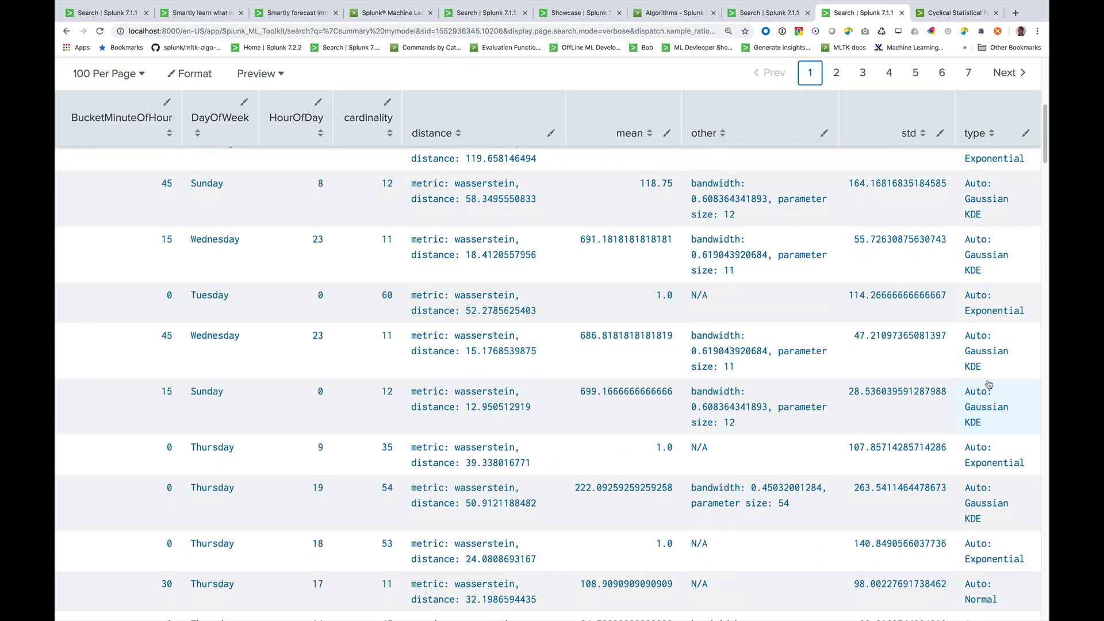
{"action": "scroll", "coordinate": [997, 373], "scroll_direction": "up", "scroll_amount": 11}
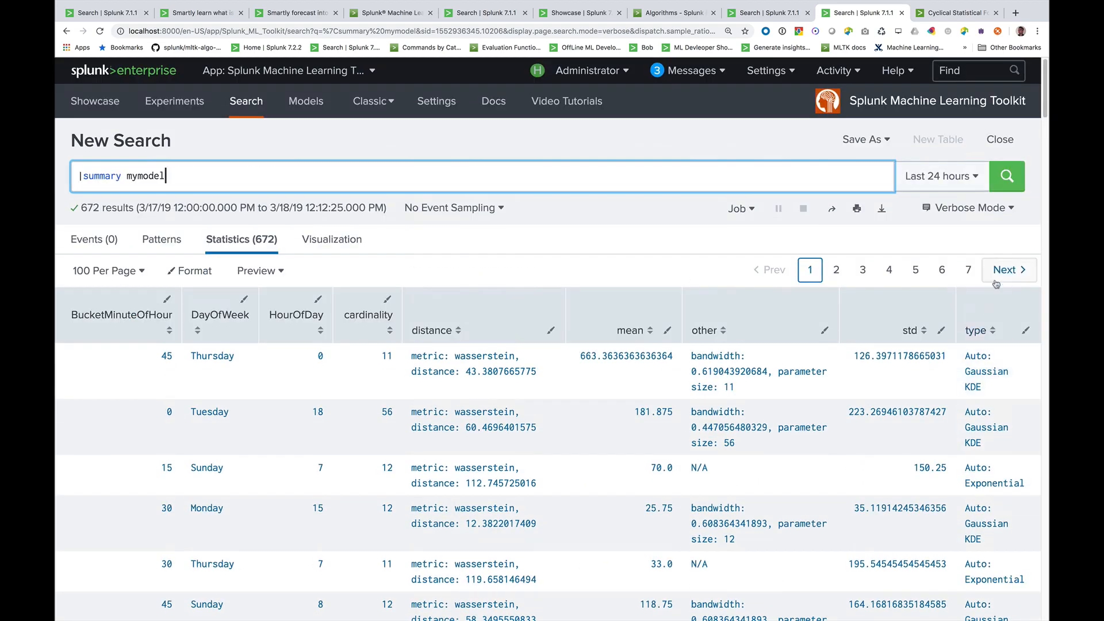
{"action": "left_click", "coordinate": [987, 334]}
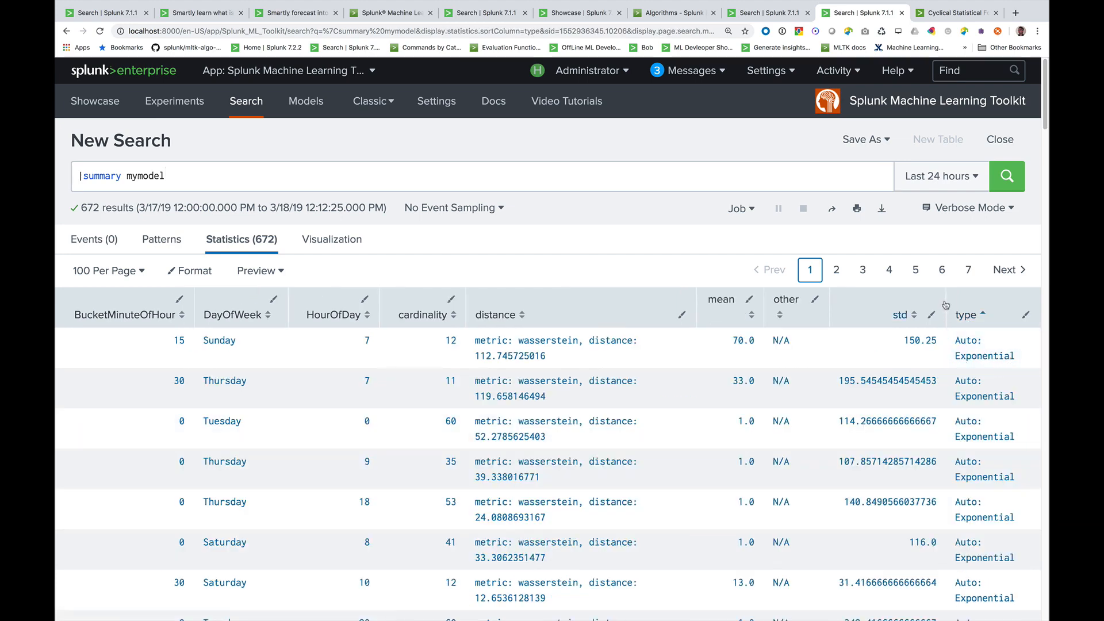
{"action": "left_click", "coordinate": [972, 317]}
{"action": "scroll", "coordinate": [998, 372], "scroll_direction": "down", "scroll_amount": 6}
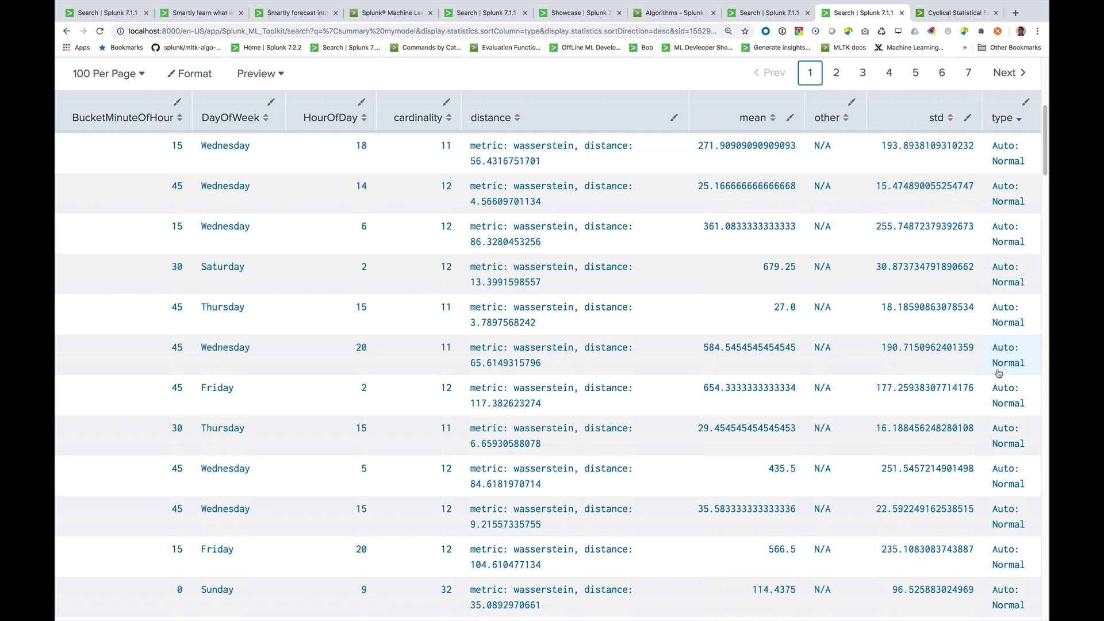
Rerun the call_center.csv search with "apply mymodel" in place of its fit command, and sort the results by IsOutlier(Actual) in descending order
{"action": "left_click", "coordinate": [762, 13]}
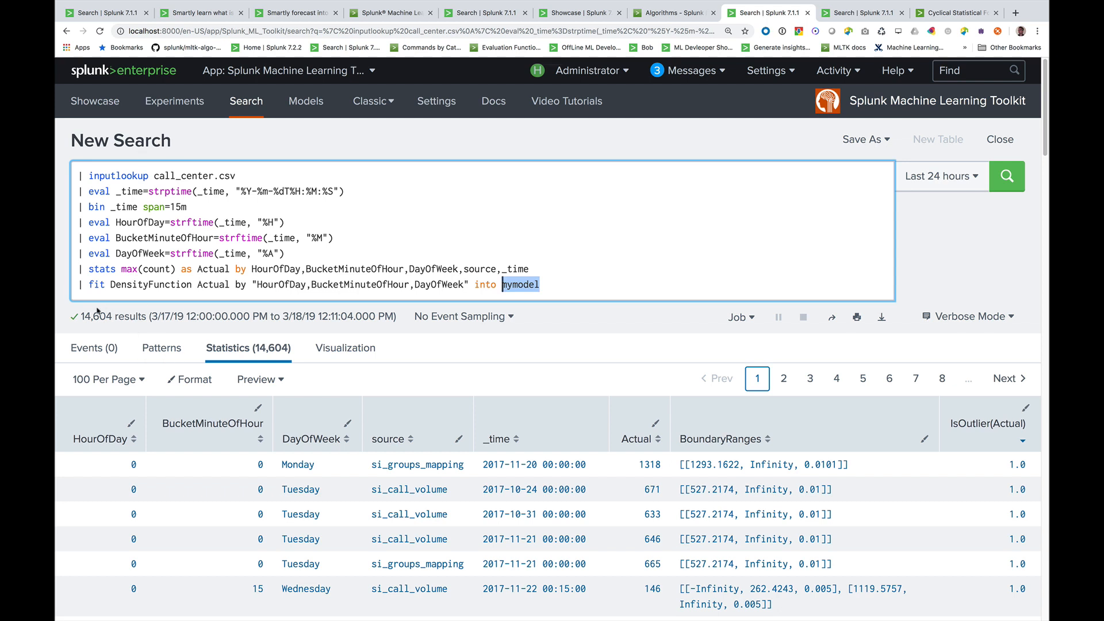
{"action": "left_click_drag", "start_coordinate": [89, 284], "coordinate": [541, 285]}
{"action": "key", "text": "BackSpace"}
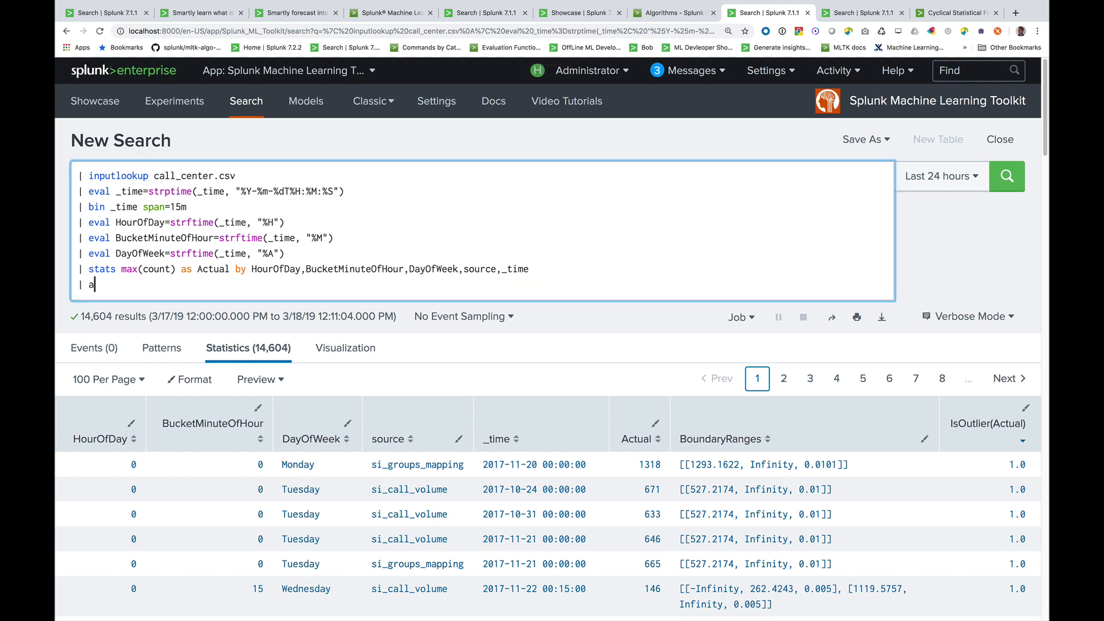
{"action": "type", "text": "apply mymodel"}
{"action": "key", "text": "Return"}
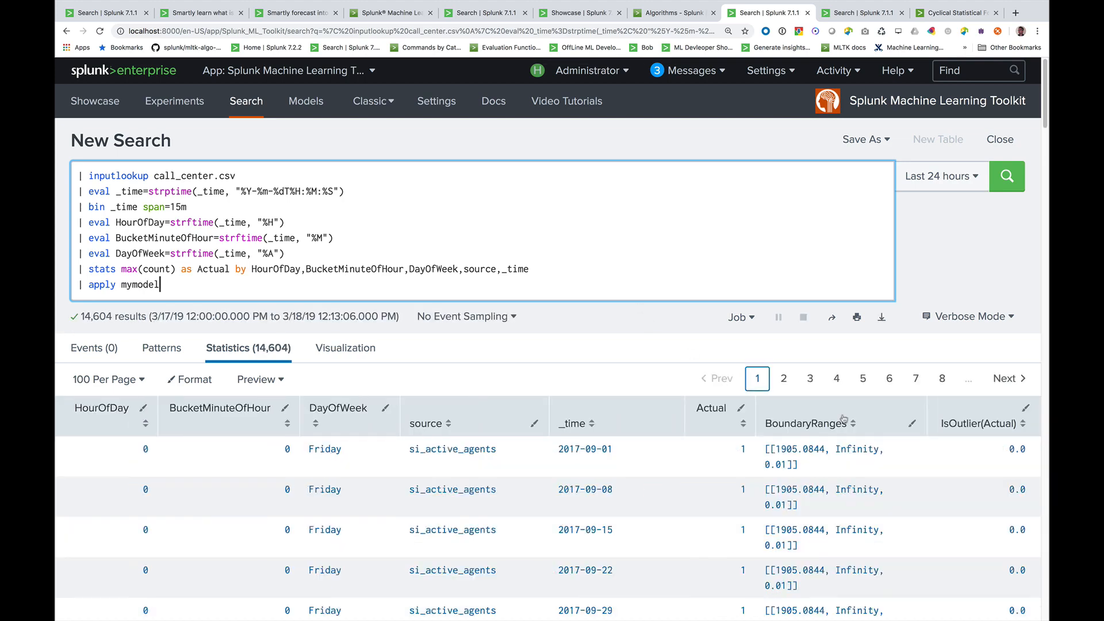
{"action": "left_click", "coordinate": [971, 423]}
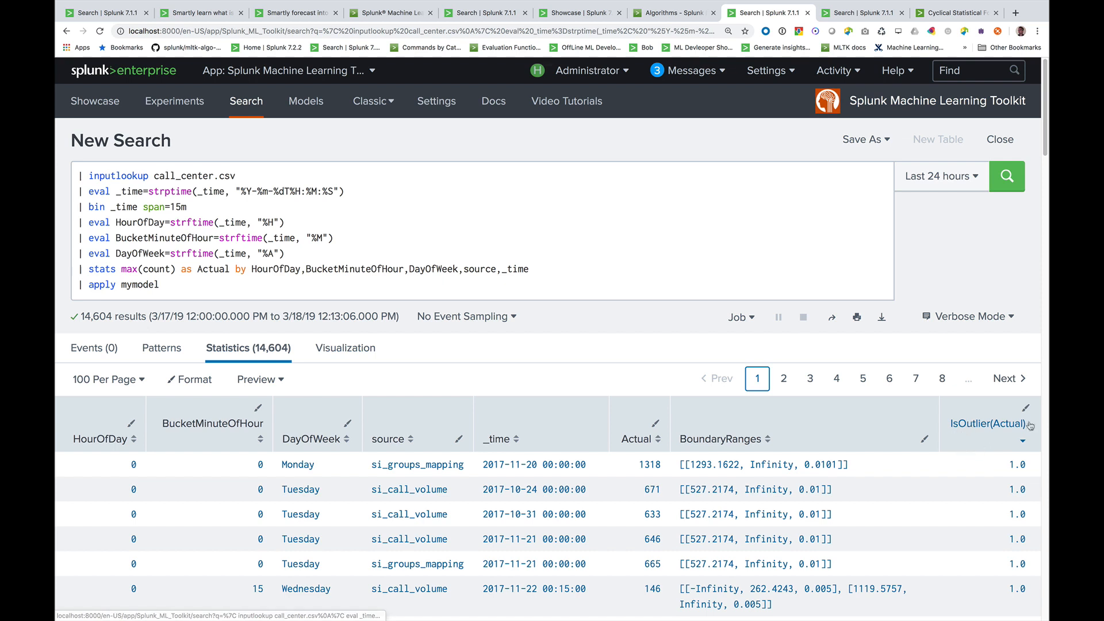